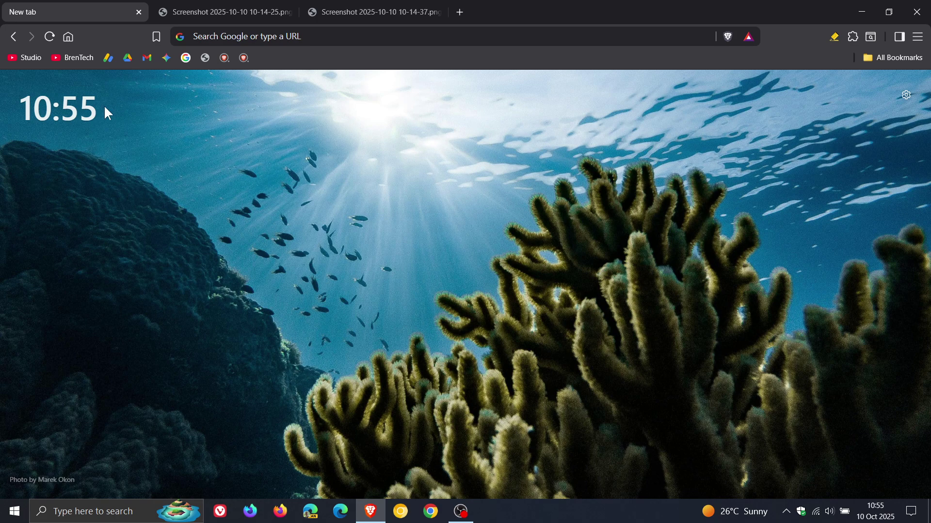
# - Review both reference screenshots, zooming into the second, then return to the coral-wallpaper new tab
pyautogui.click(234, 16)
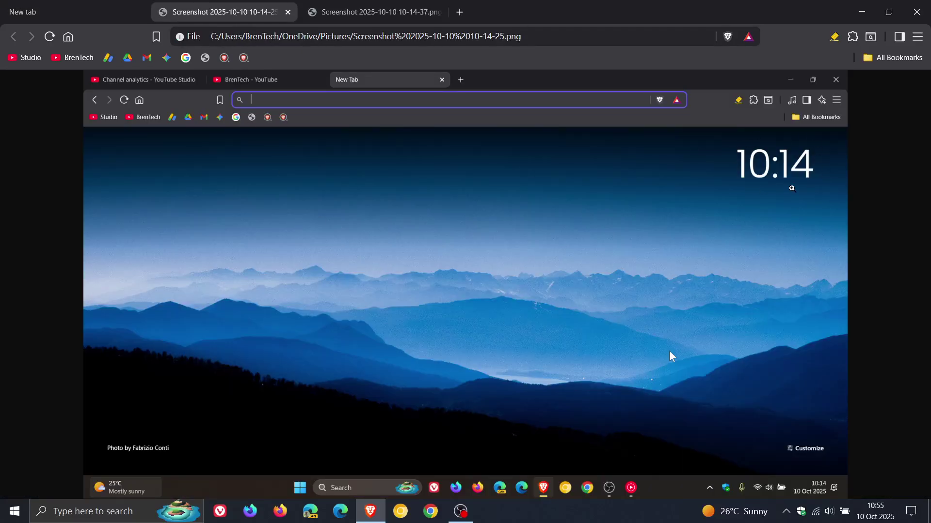
pyautogui.click(79, 20)
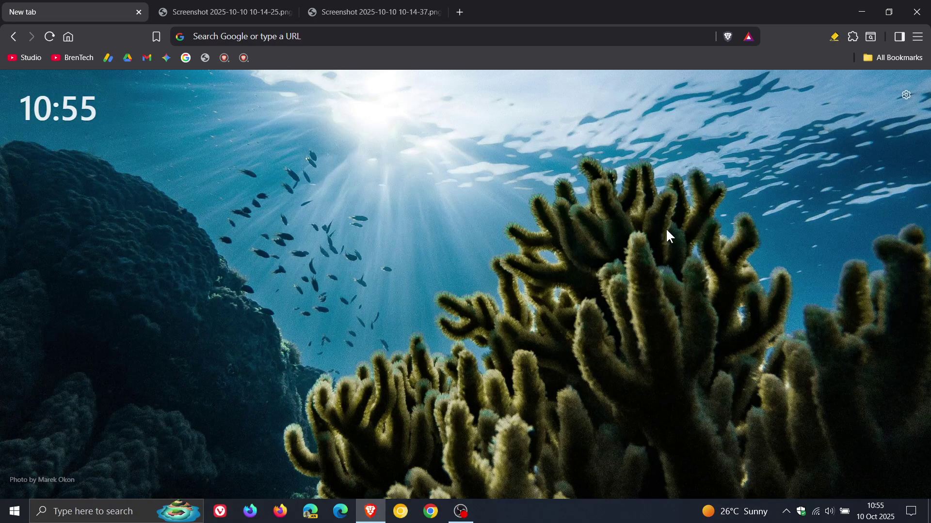
pyautogui.click(422, 13)
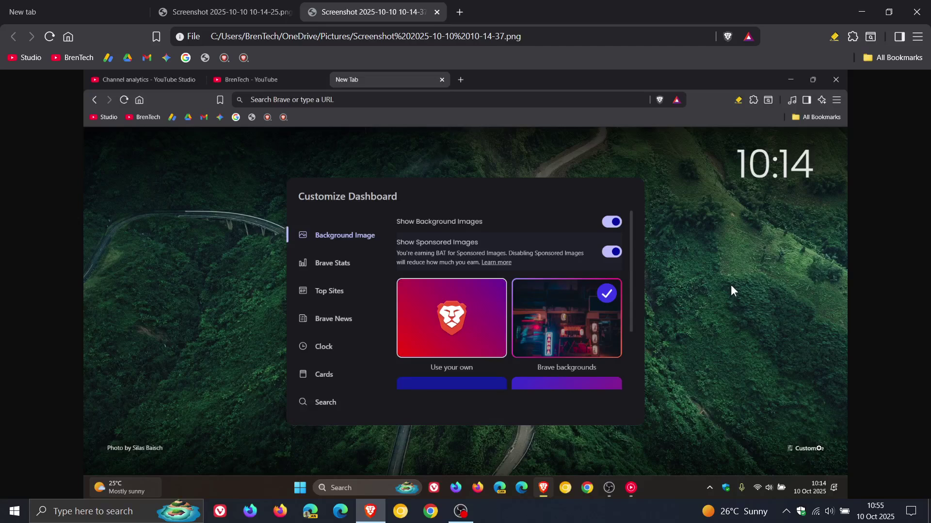
pyautogui.click(708, 387)
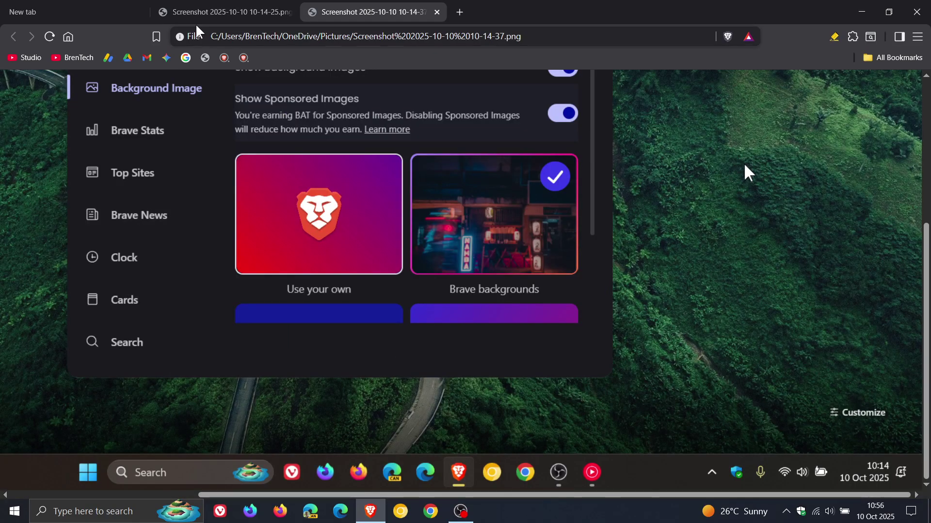
pyautogui.click(105, 9)
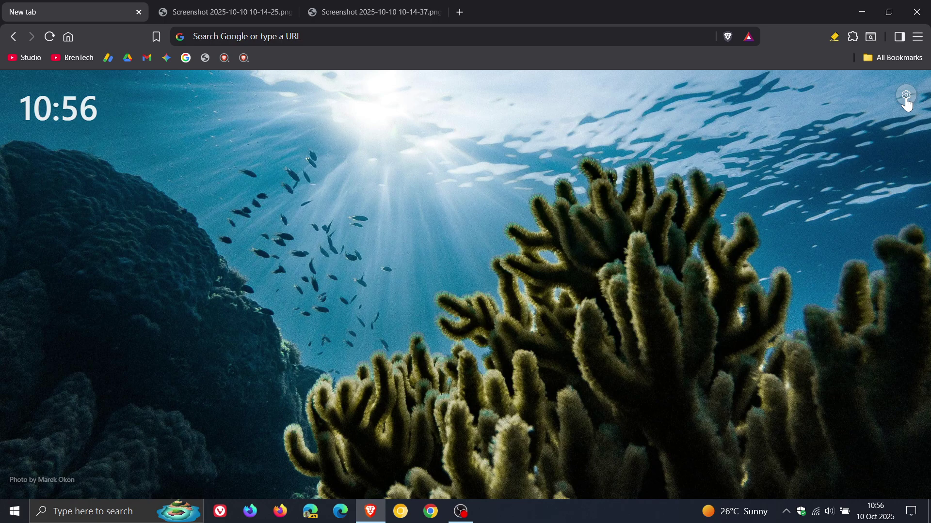
# - Switch to Microsoft Edge and close its window, leaving Brave's new tab page showing
pyautogui.click(341, 518)
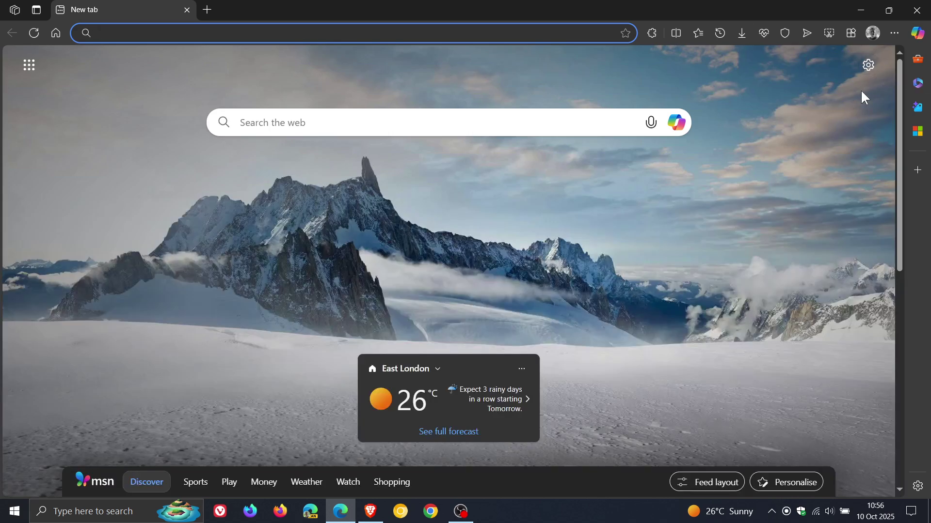
pyautogui.click(916, 9)
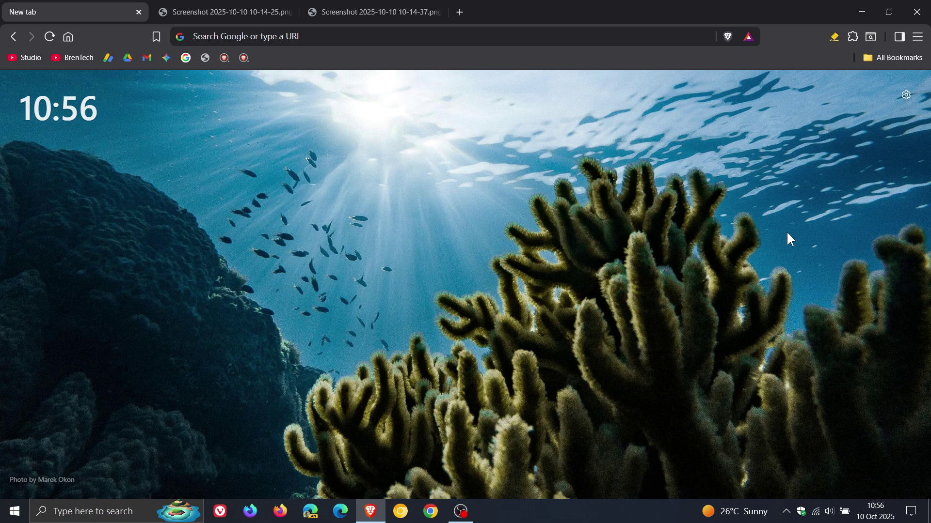
# - Bring up the new tab customisation settings and compare them against the fitted reference screenshot
pyautogui.click(906, 96)
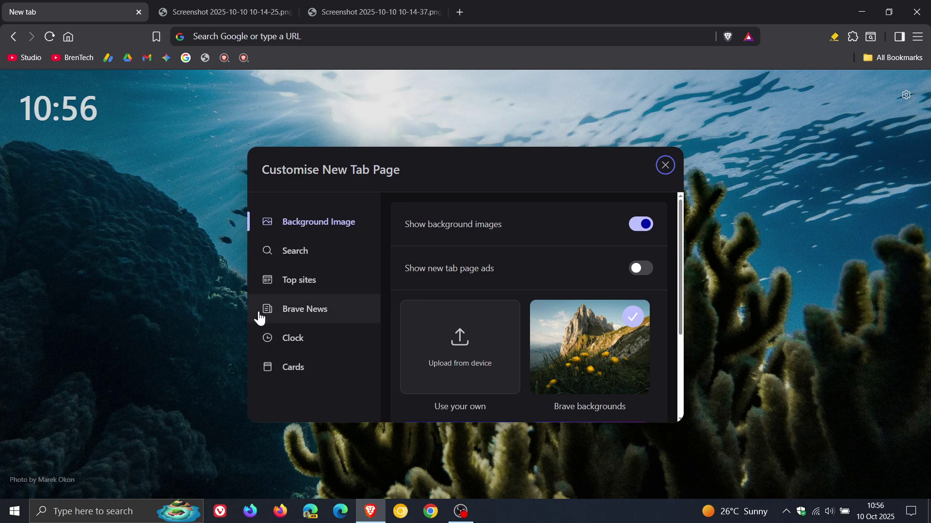
pyautogui.click(390, 13)
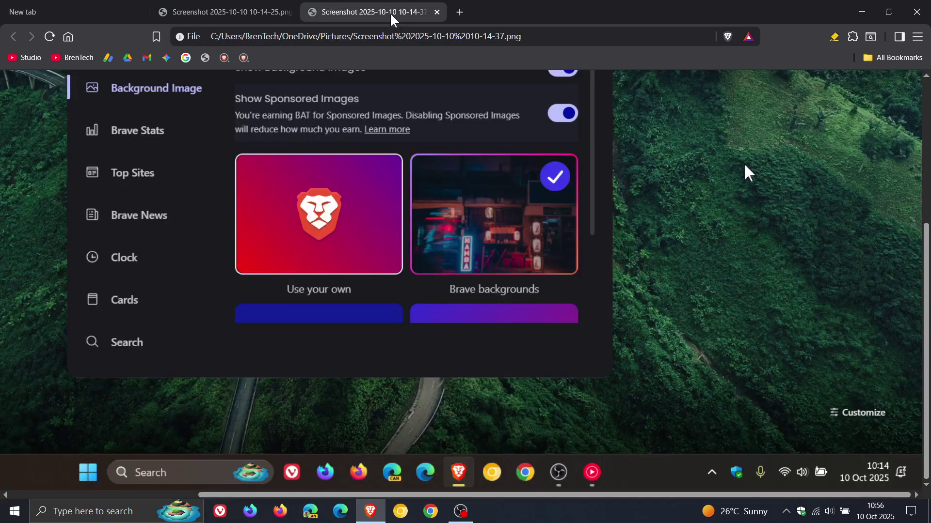
pyautogui.click(629, 235)
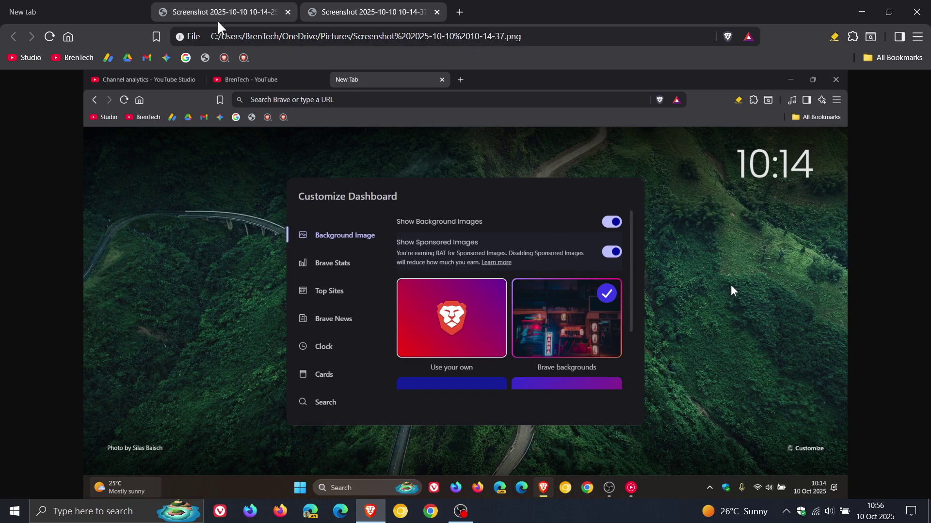
pyautogui.click(92, 16)
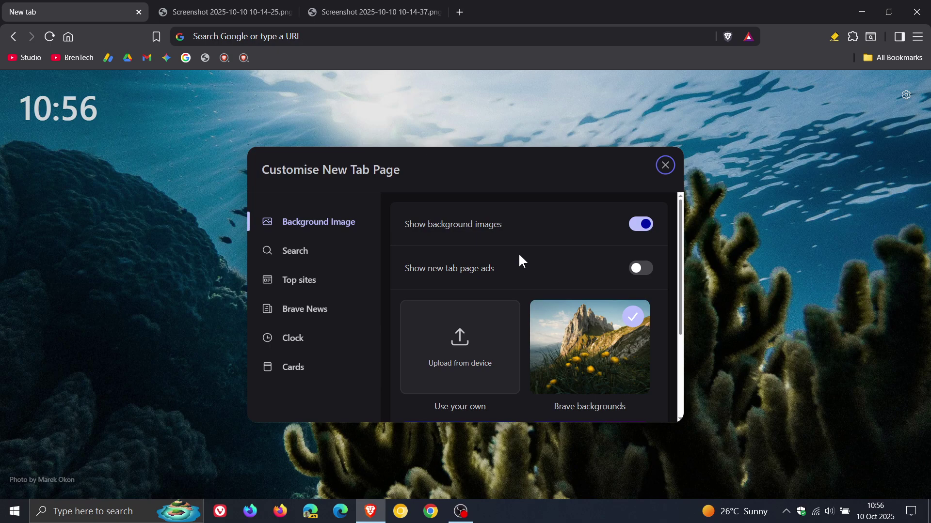
# - Enable 'Show search widget in new tabs', then look over the Top sites and Brave News settings
pyautogui.click(297, 258)
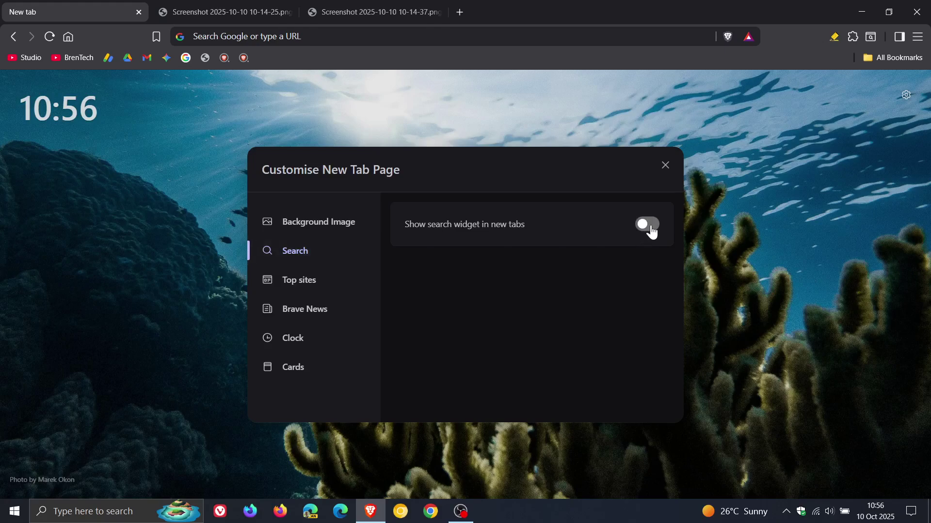
pyautogui.click(648, 226)
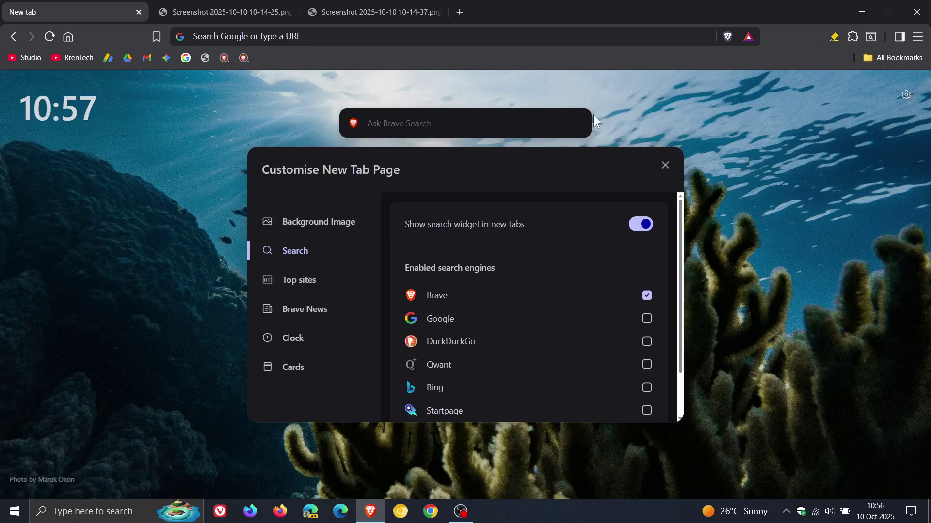
pyautogui.click(299, 289)
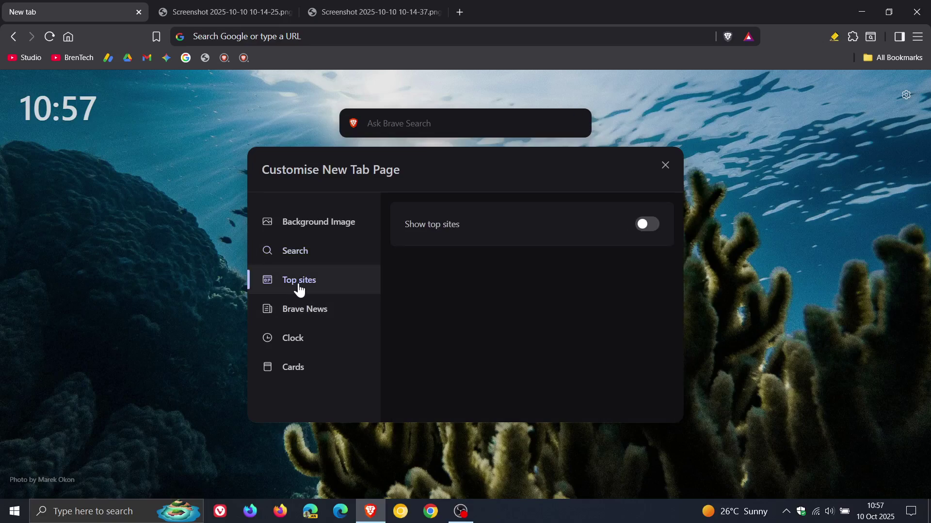
pyautogui.click(304, 316)
pyautogui.click(753, 100)
# - Switch the clock format to 12-hour, then 24-hour, and finally back to Automatic (en-GB)
pyautogui.click(316, 345)
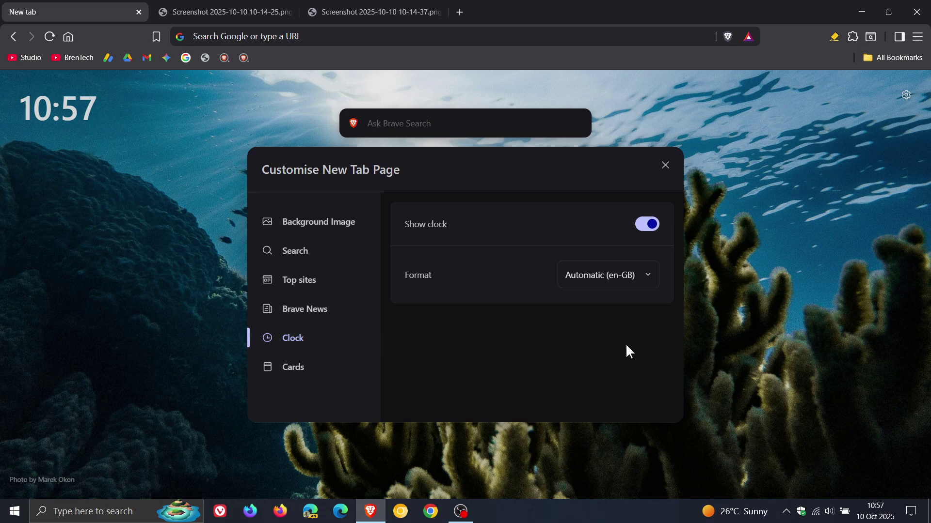
pyautogui.click(652, 275)
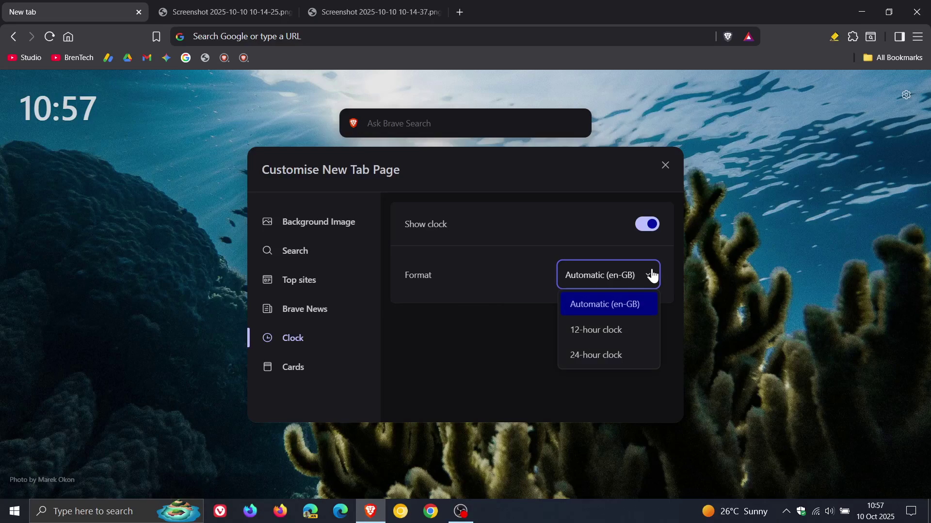
pyautogui.click(609, 334)
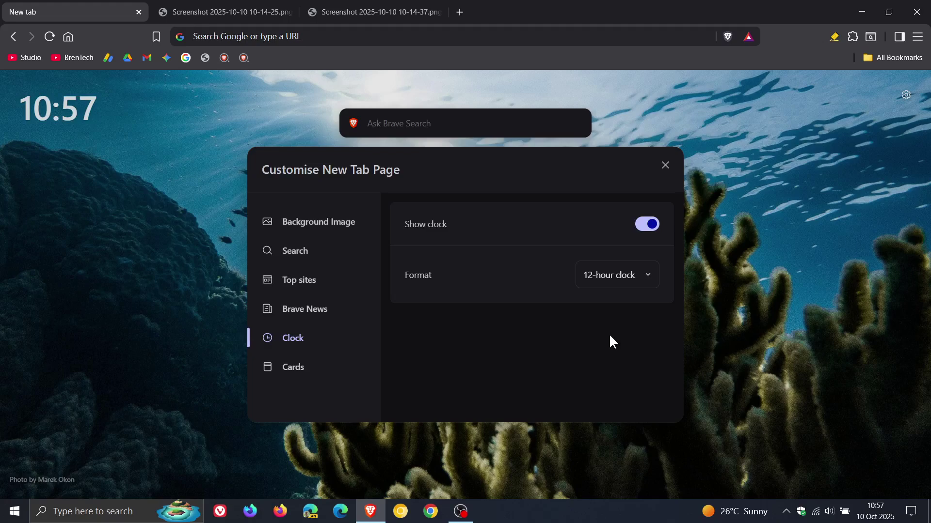
pyautogui.click(633, 281)
pyautogui.click(622, 362)
pyautogui.click(650, 282)
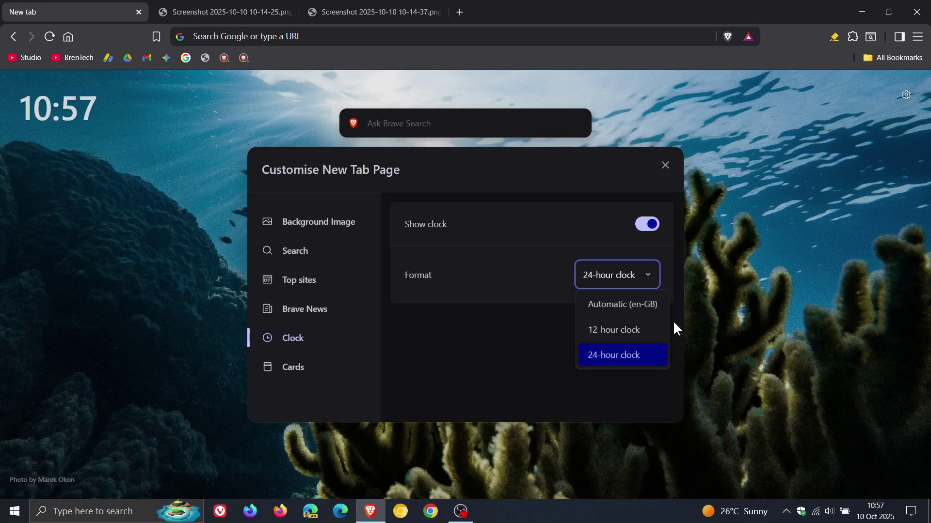
pyautogui.click(621, 309)
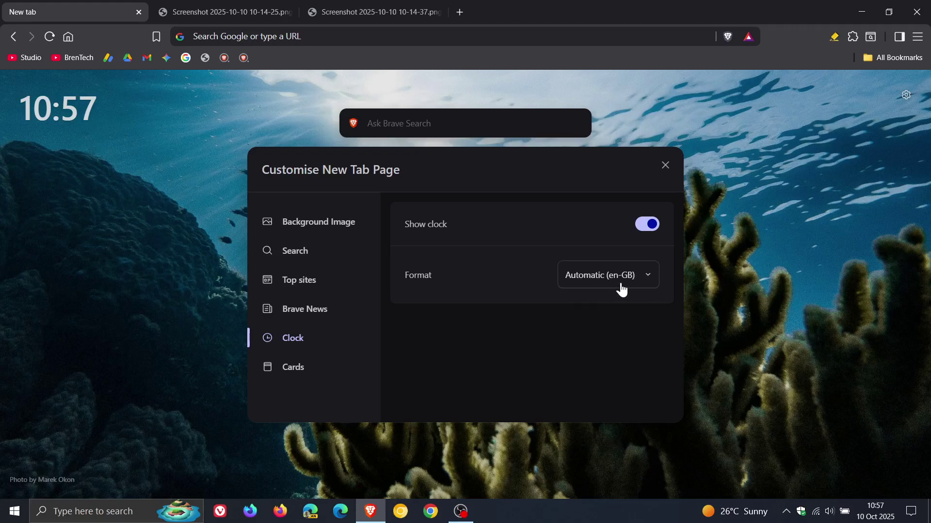
# - Switch on the Brave stats card under Cards and close the Customise dialog
pyautogui.click(308, 377)
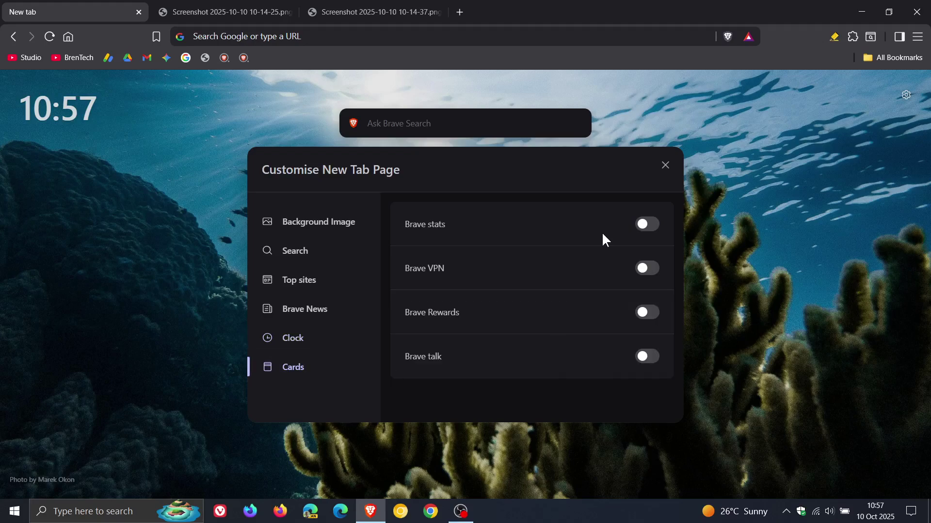
pyautogui.click(652, 227)
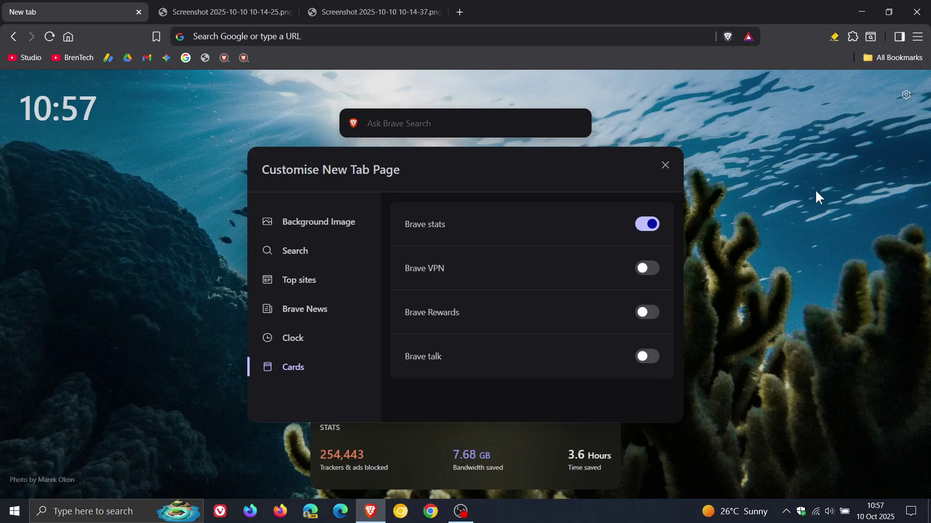
pyautogui.click(665, 166)
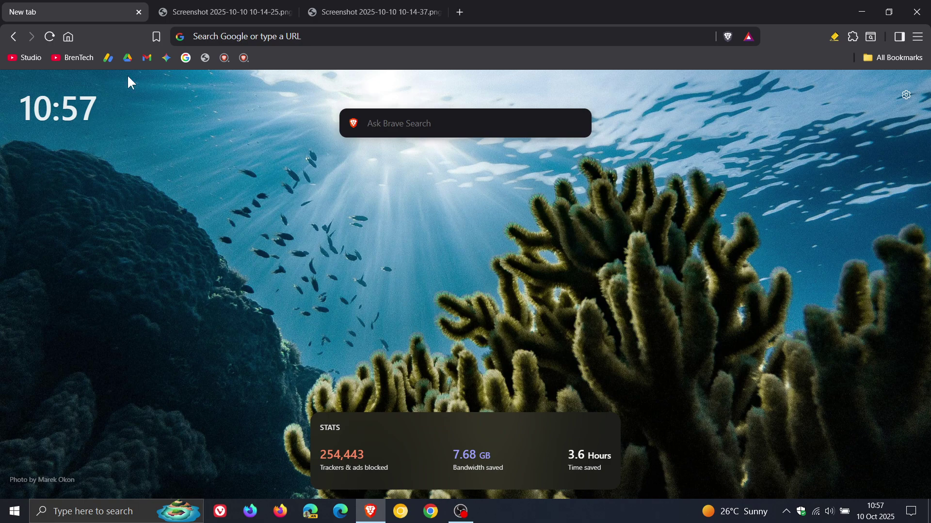
pyautogui.moveTo(440, 452)
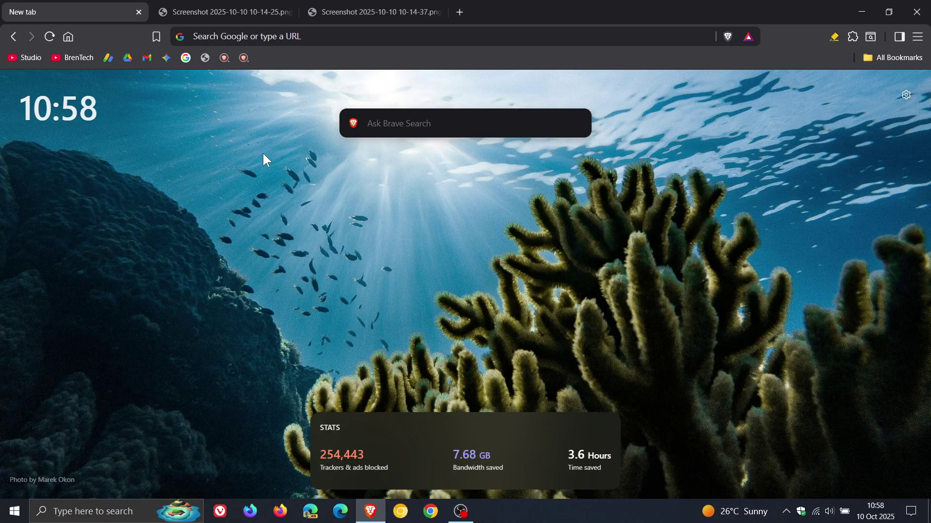
# - Reload the new tab page fourteen times to cycle wallpapers, stopping on the mountain-and-waterfalls image
pyautogui.click(68, 37)
pyautogui.click(68, 37)
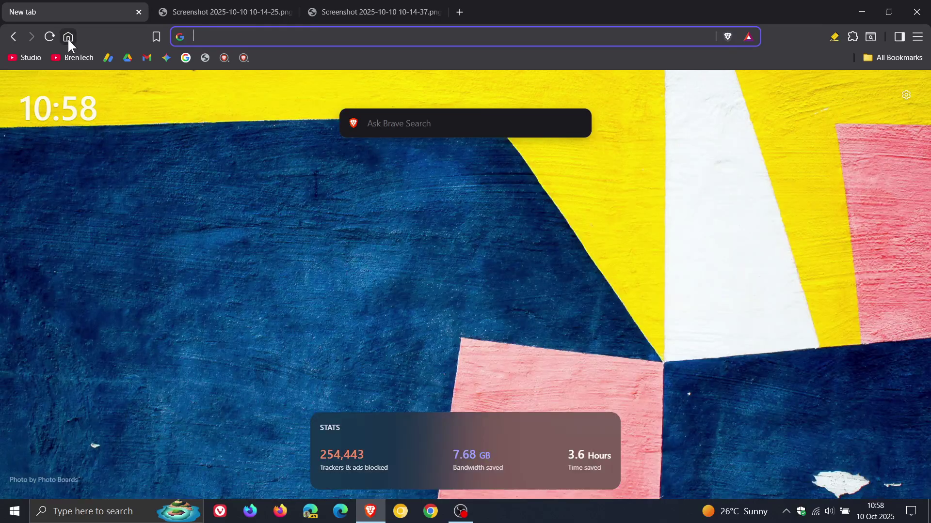
pyautogui.click(68, 38)
pyautogui.click(68, 38)
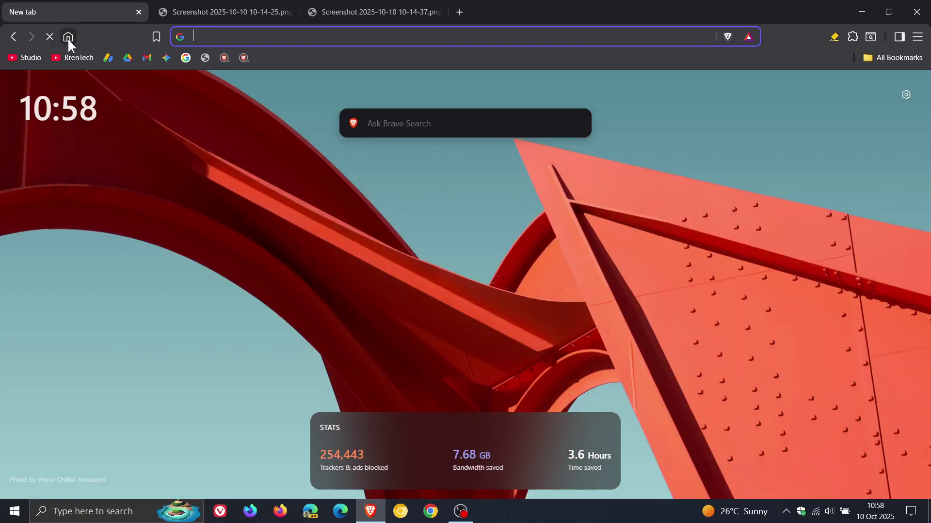
pyautogui.click(67, 38)
pyautogui.click(68, 38)
pyautogui.click(68, 37)
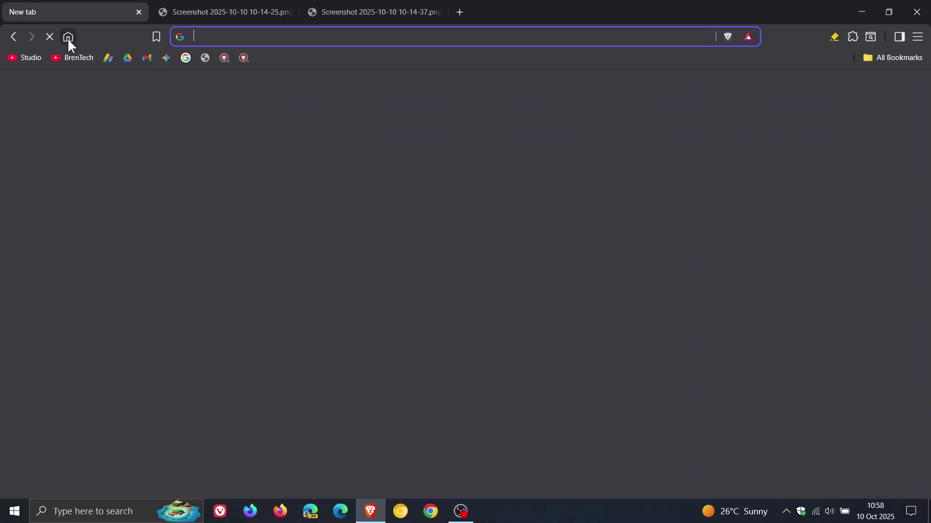
pyautogui.click(68, 38)
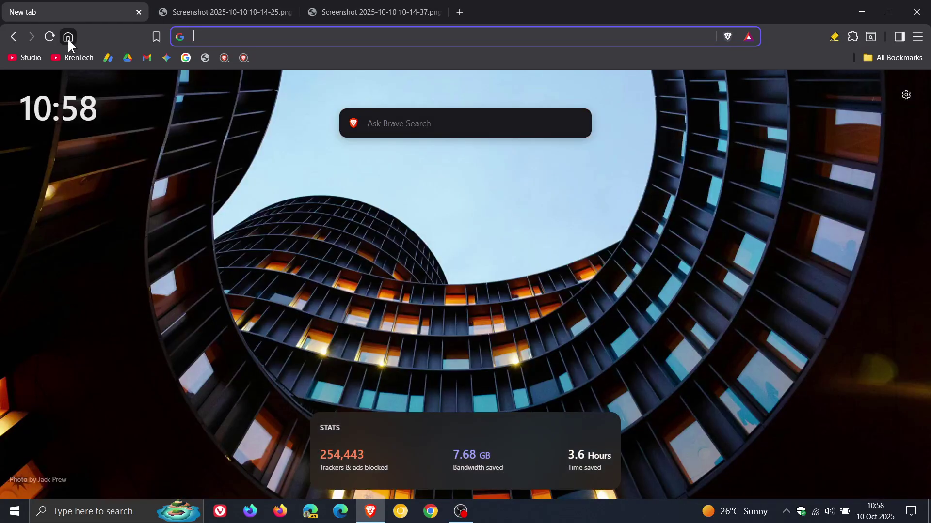
pyautogui.click(67, 37)
pyautogui.click(68, 37)
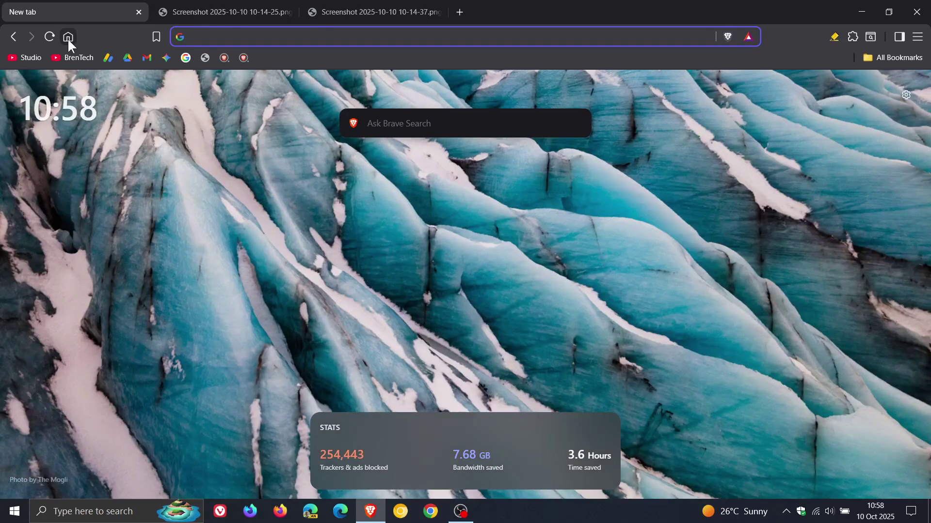
pyautogui.click(68, 37)
pyautogui.click(68, 37)
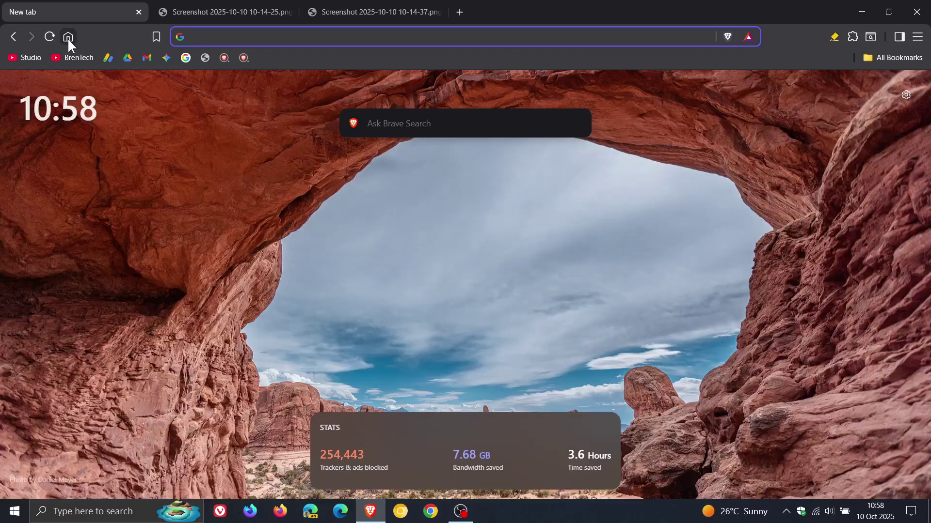
pyautogui.click(68, 37)
pyautogui.click(68, 37)
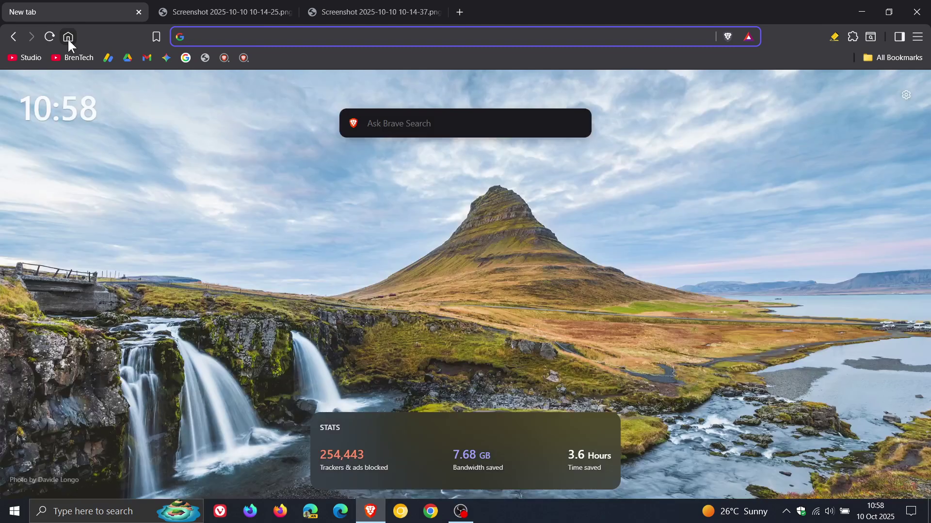